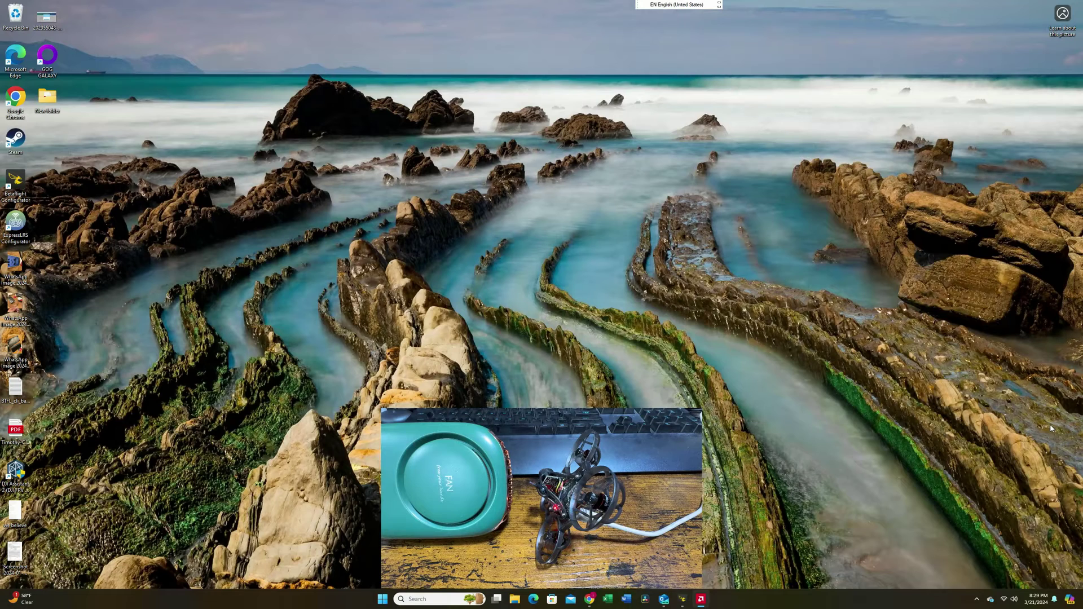
- Find the ExpressLRS RX network in the Windows Wi-Fi list and connect with its network key
left_click(1004, 600)
left_click(967, 463)
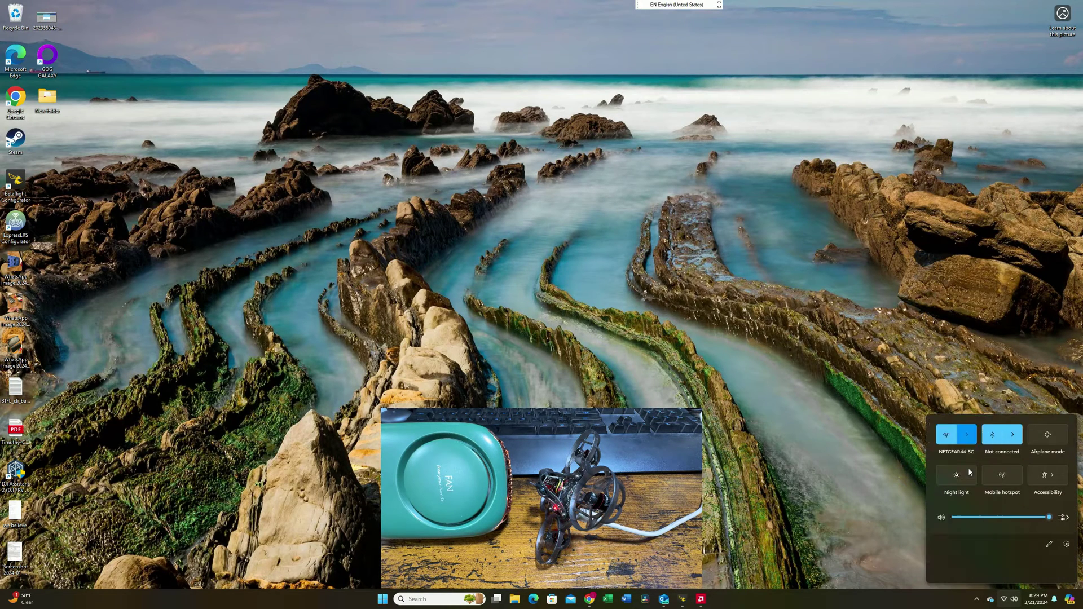
scroll(989, 482, "down", 10)
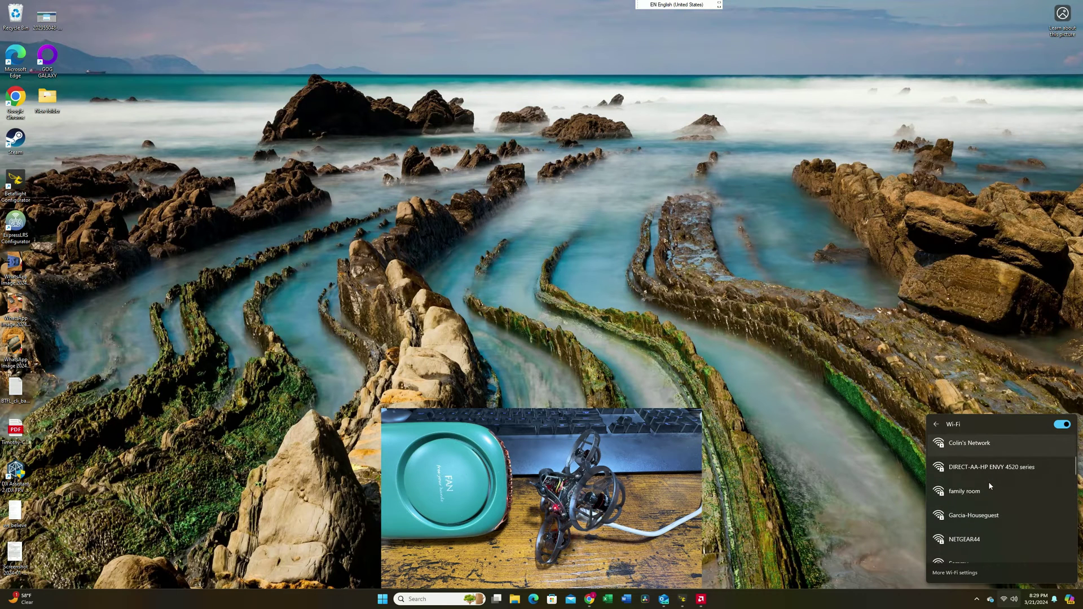
scroll(987, 492, "down", 10)
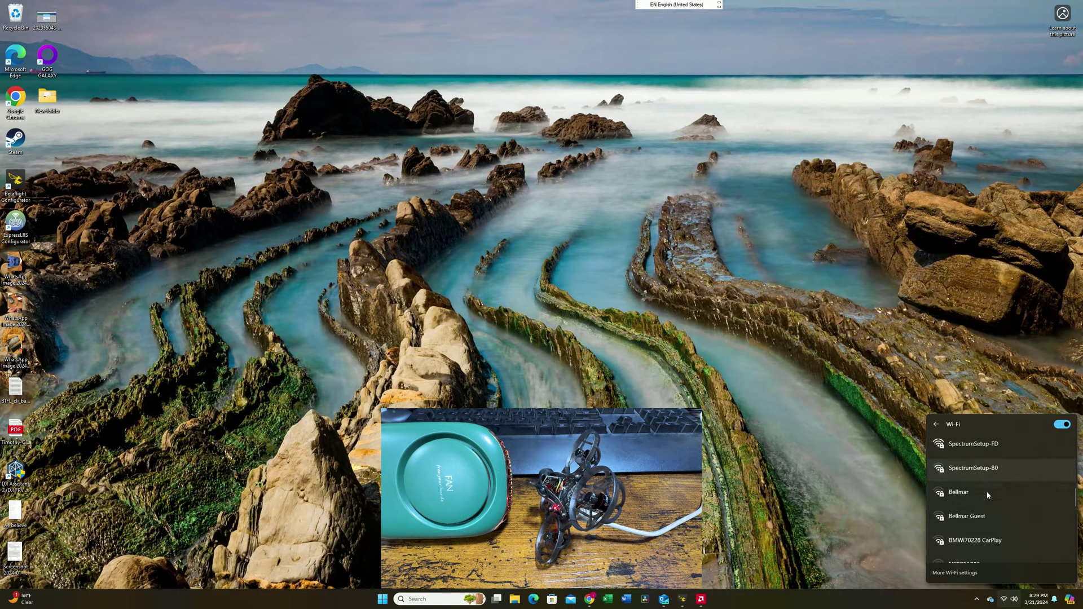
scroll(986, 500, "down", 3)
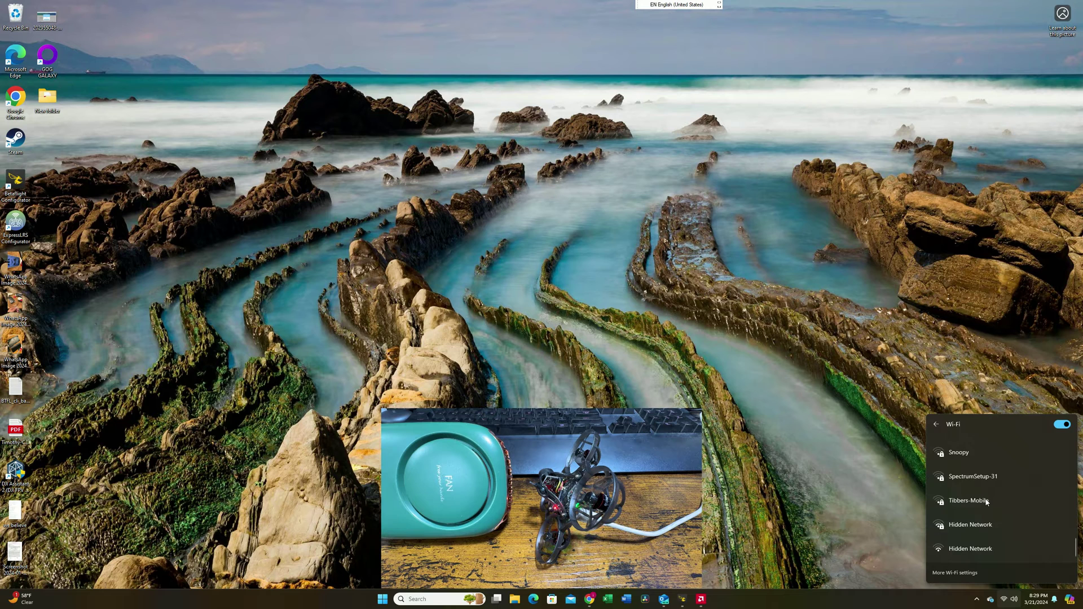
left_click(966, 551)
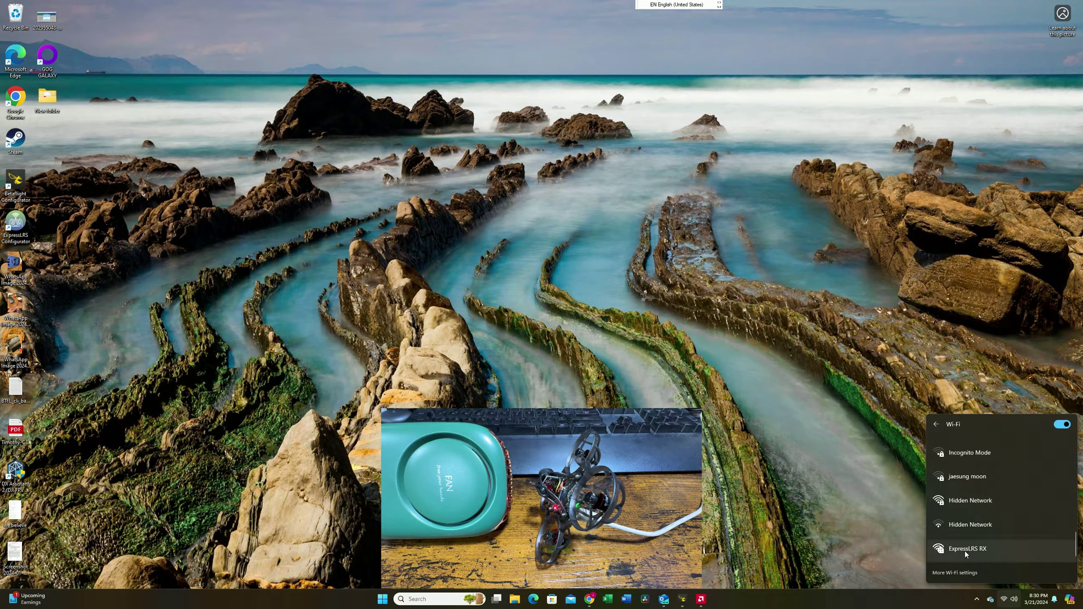
left_click(965, 551)
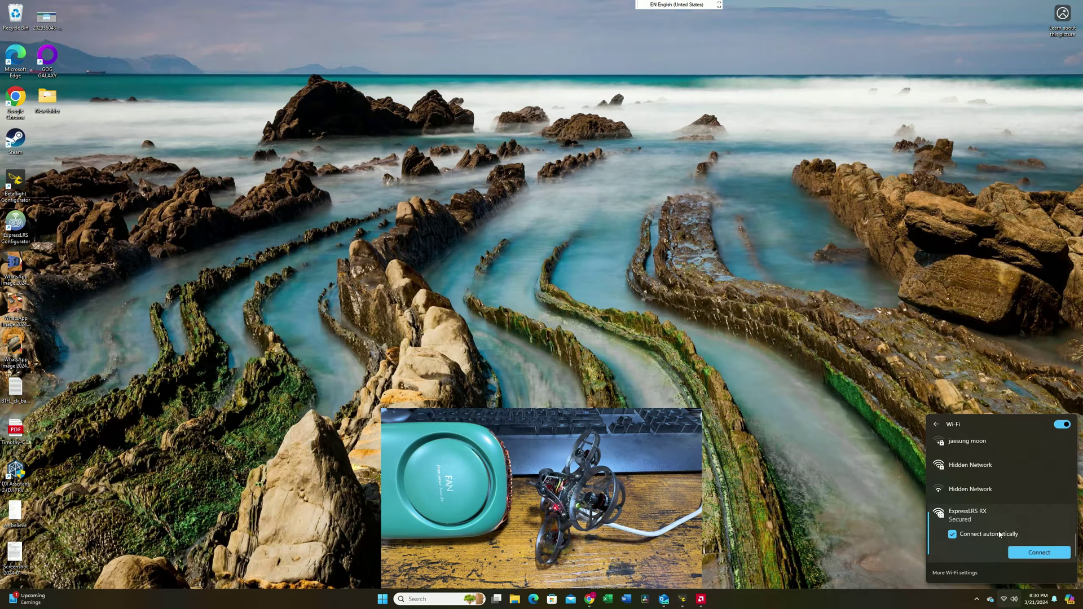
left_click(1021, 551)
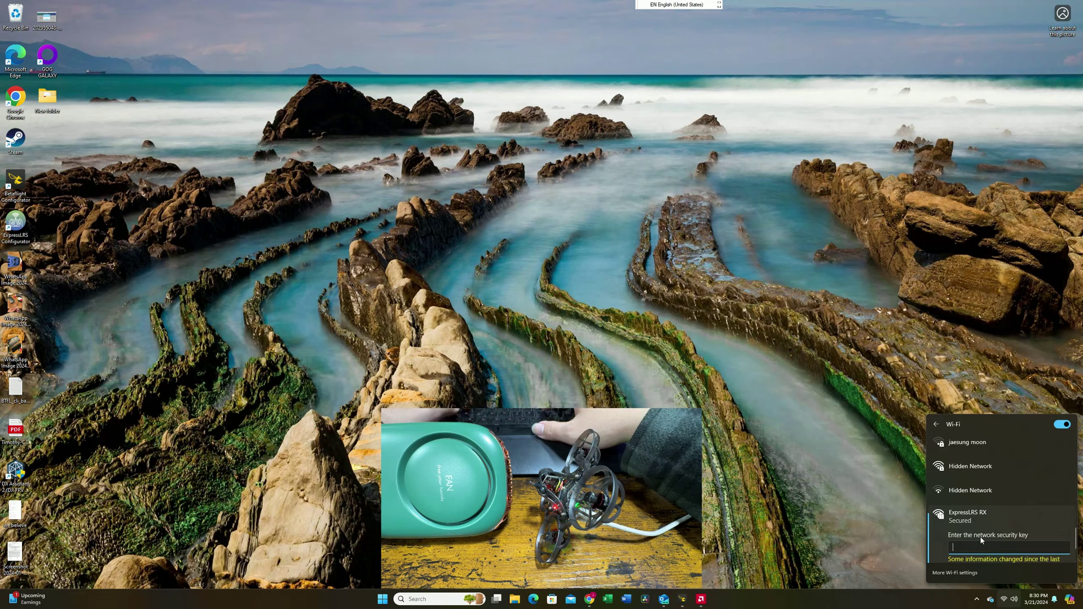
type("exp")
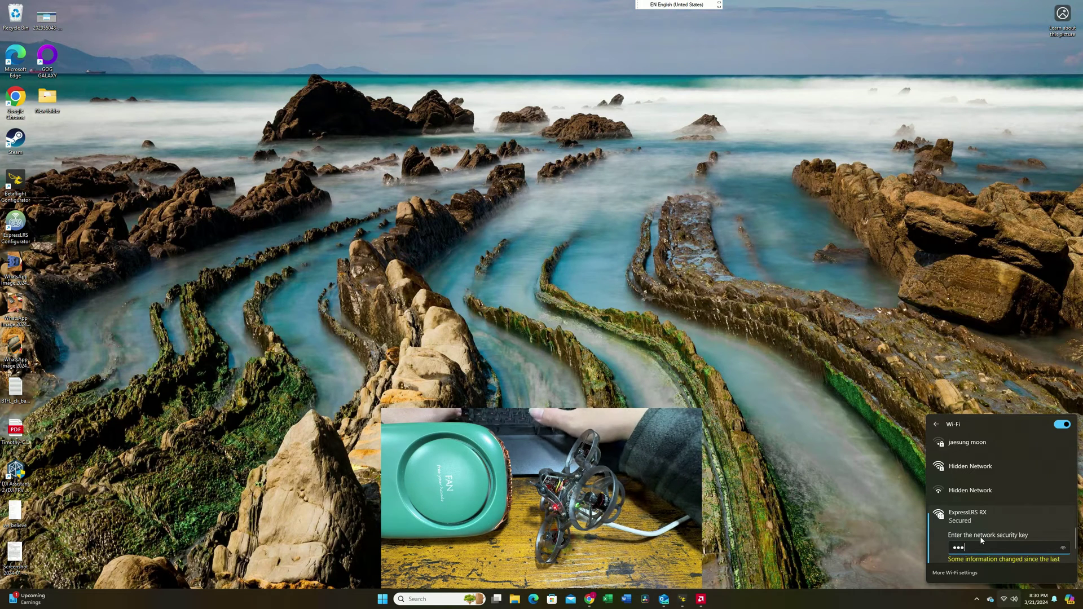
type("ress")
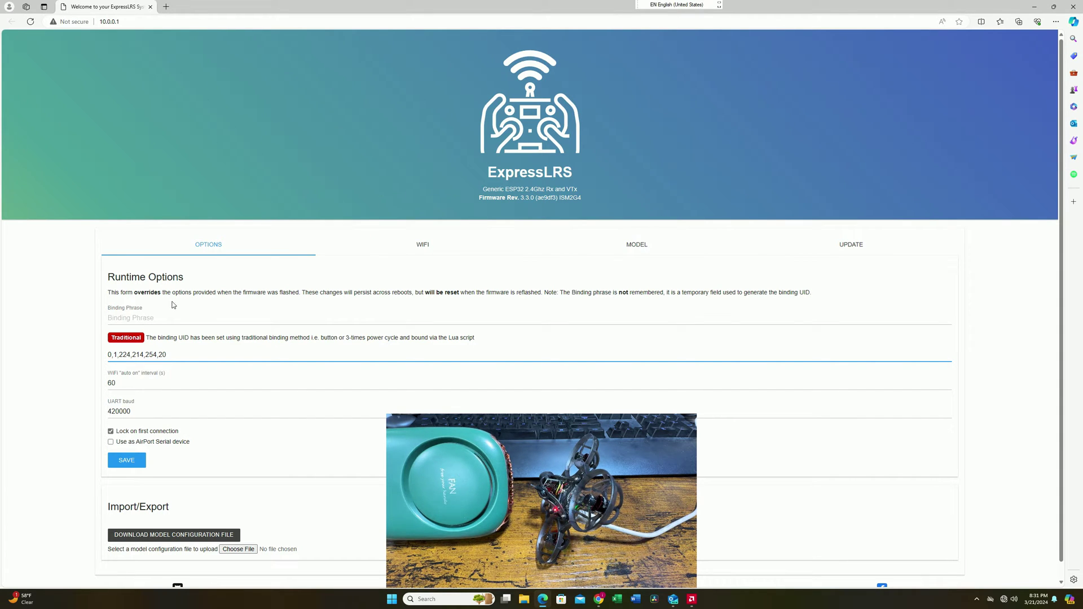
- Enter the six-digit binding phrase in the receiver's Web UI, save it, and confirm the reboot
left_click(132, 316)
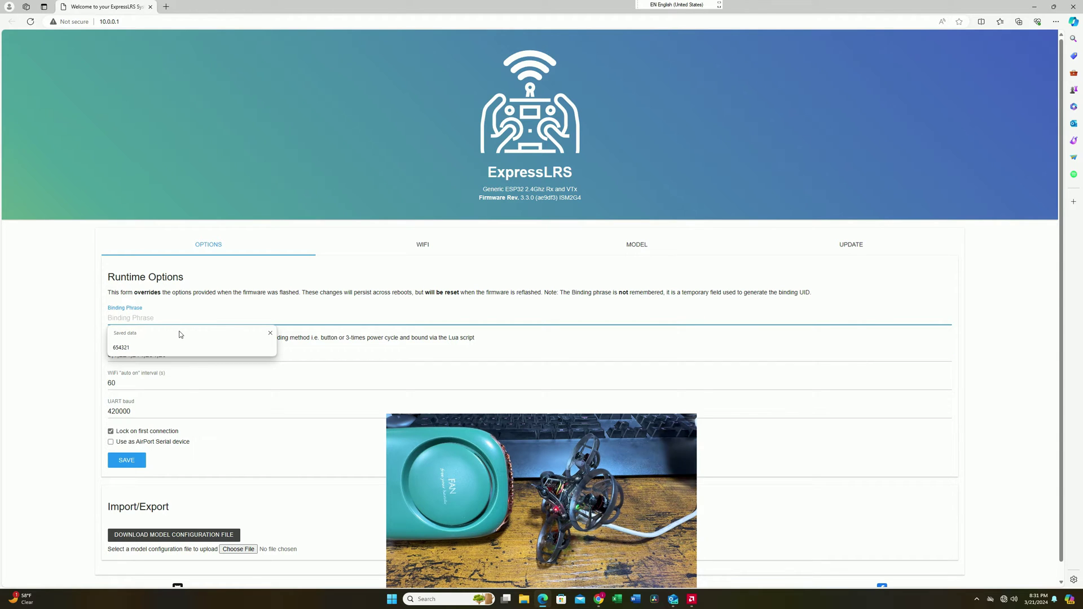
type("654321")
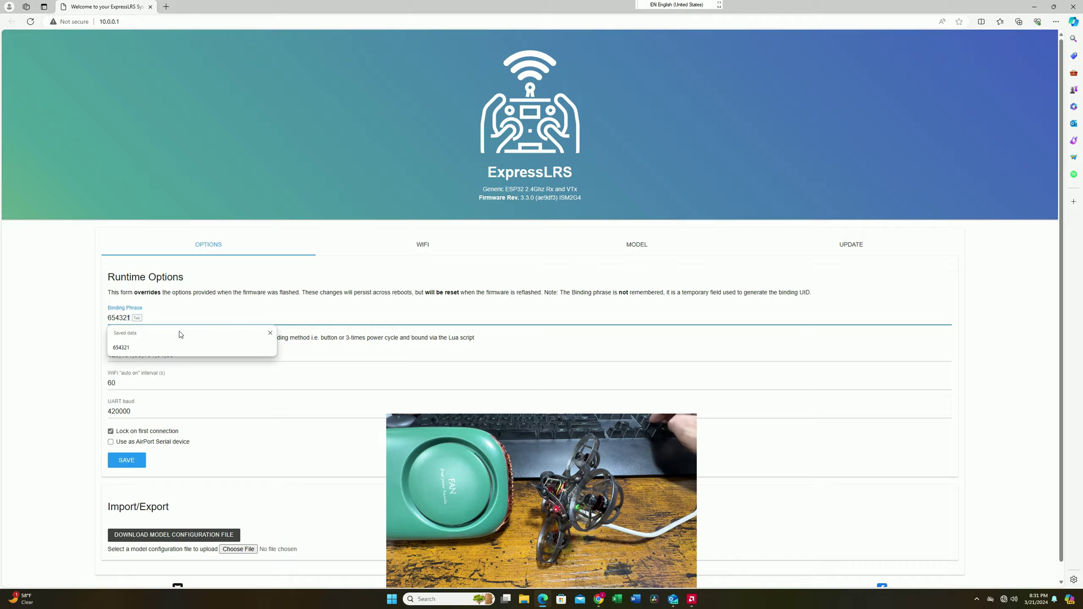
key("BackSpace")
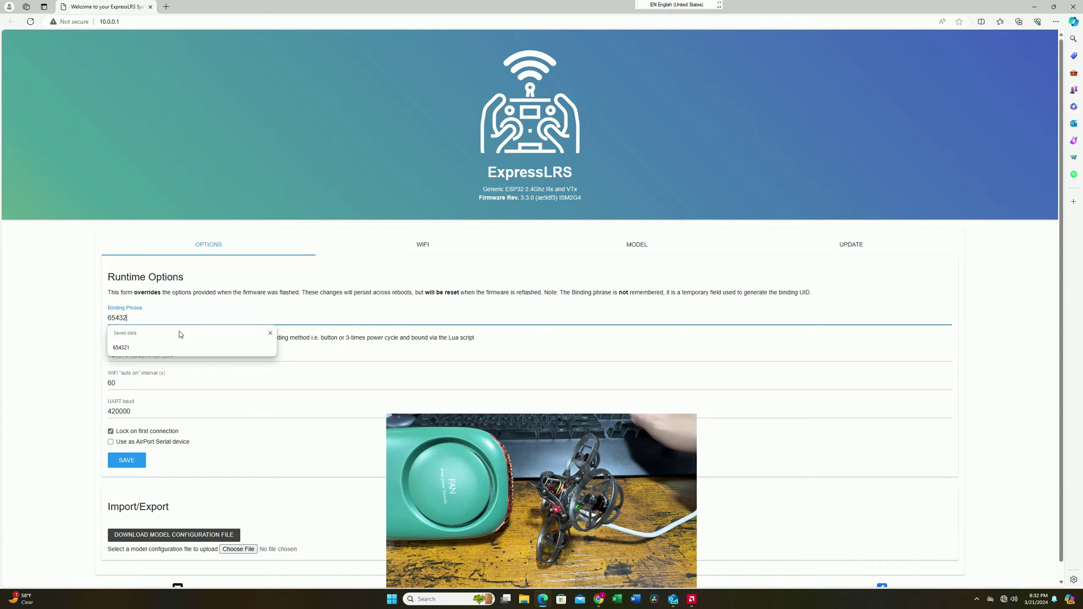
type("1")
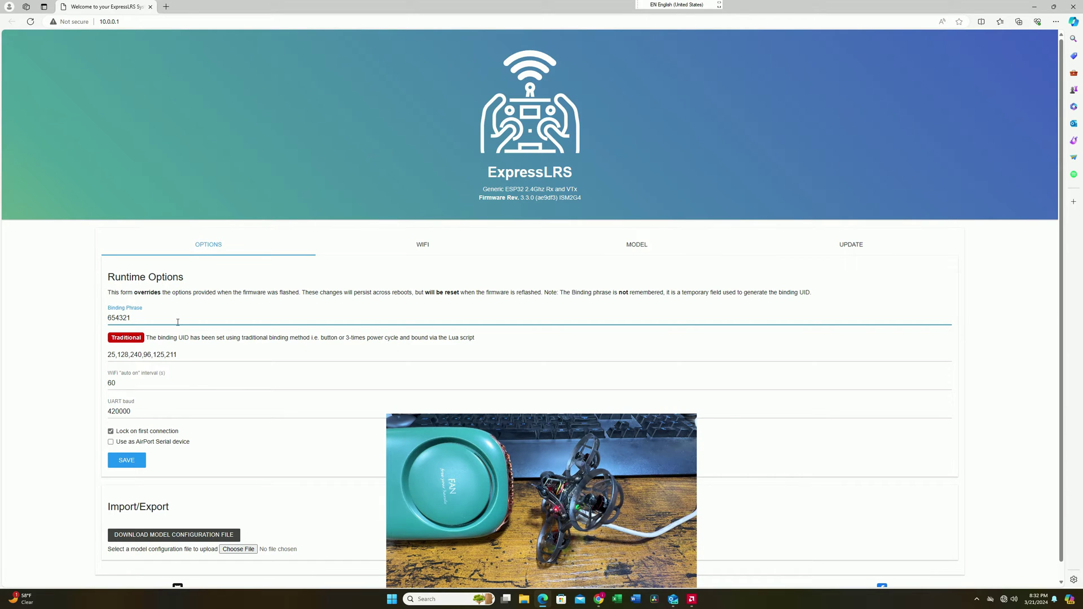
left_click(126, 461)
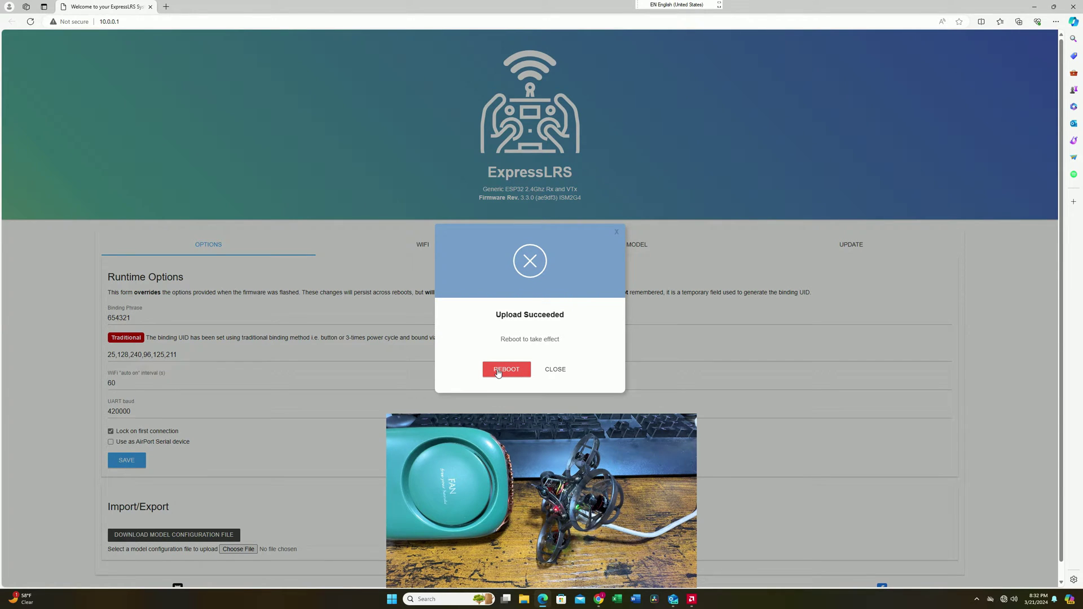
left_click(499, 371)
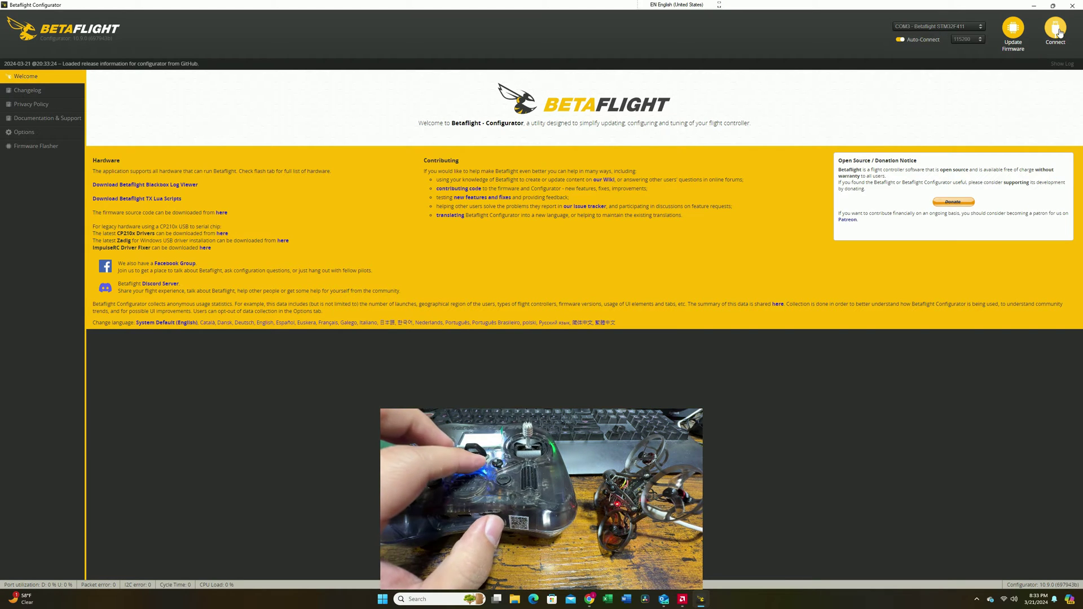
- Connect to the whoop's flight controller on COM3 and view live CRSF channels on the Receiver page
left_click(1060, 33)
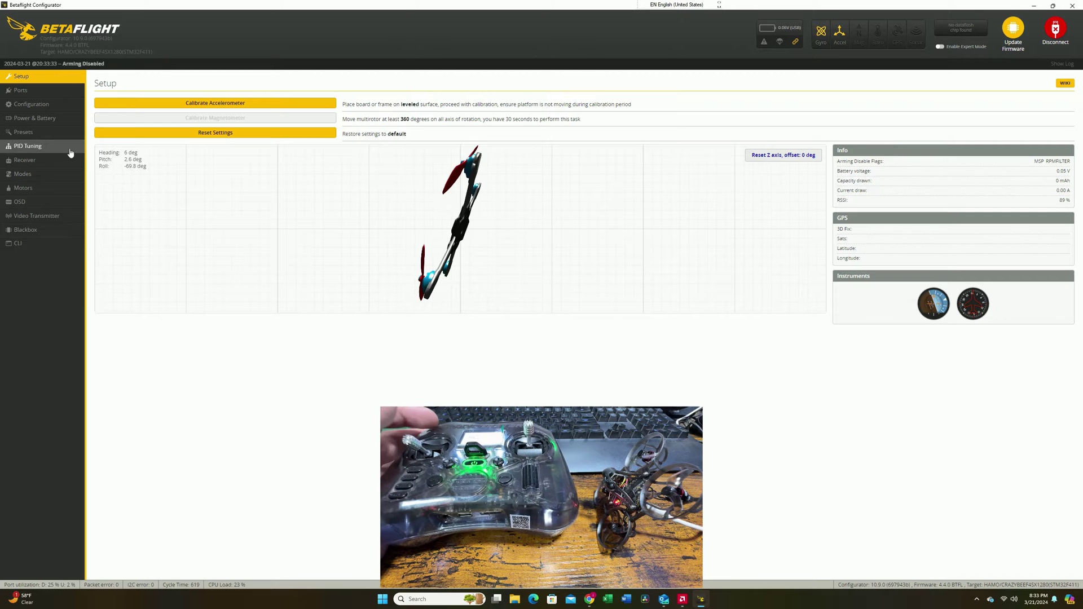
left_click(43, 162)
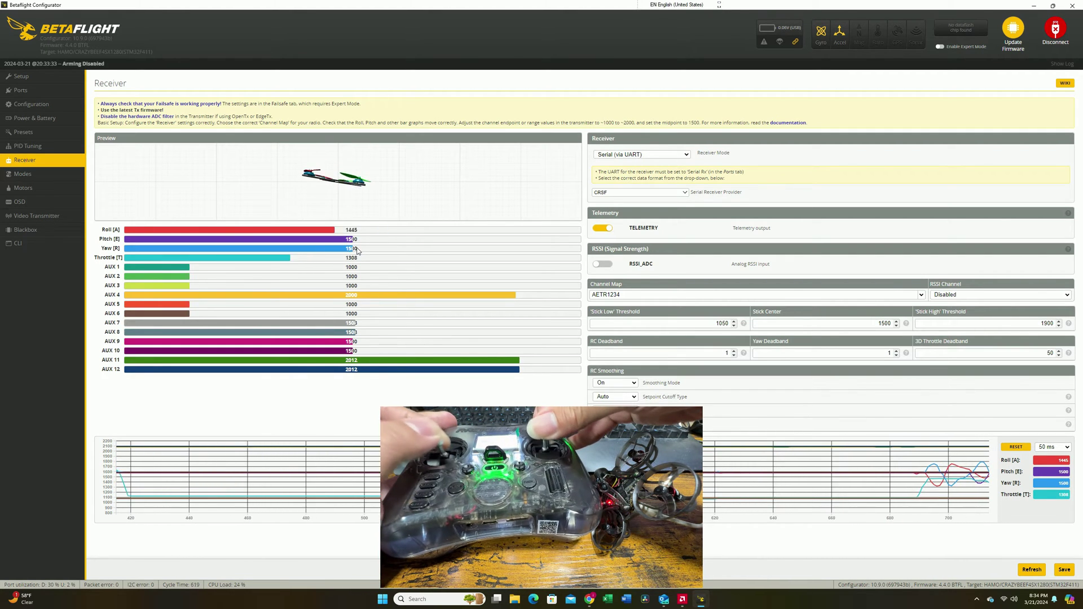
- On the Modes page, add an ANGLE range on AUX 2 dragged to 925–1200, then add a HORIZON range
left_click(67, 176)
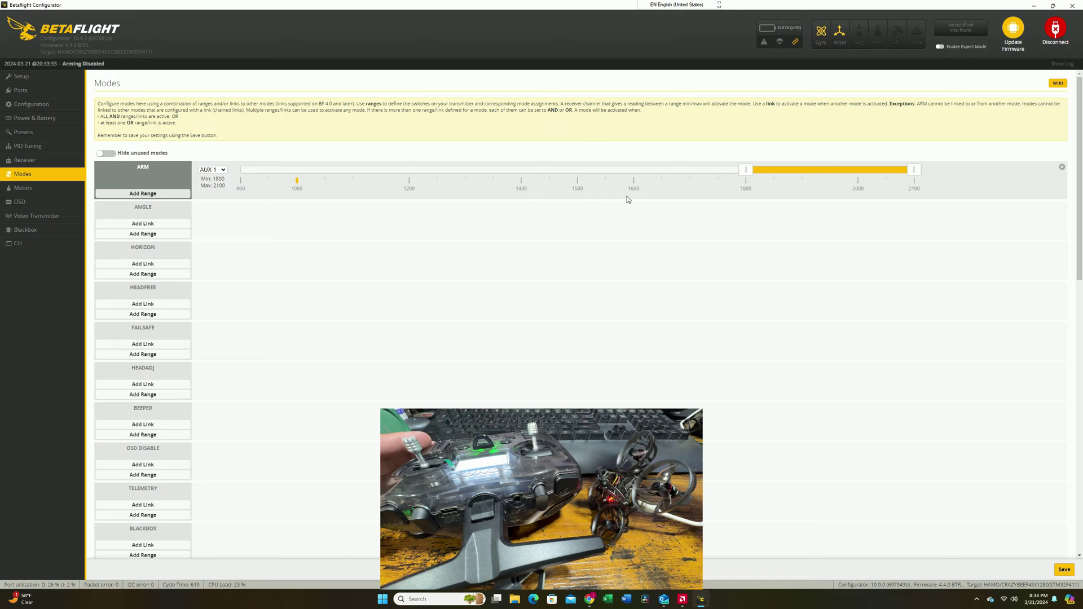
left_click(163, 233)
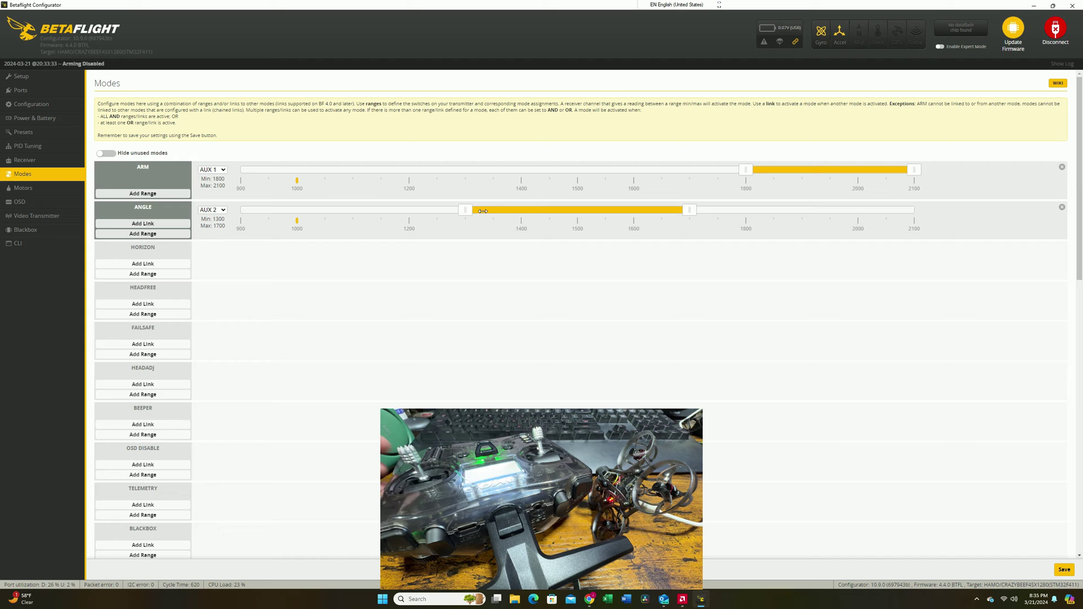
left_click_drag(451, 213, 260, 210)
left_click_drag(691, 212, 412, 215)
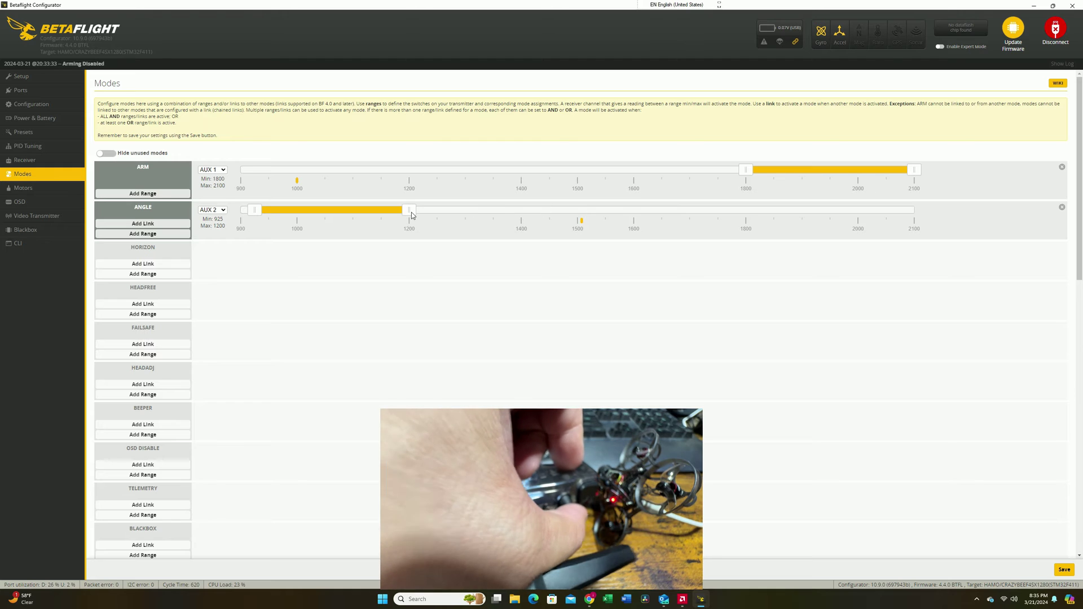
left_click(161, 281)
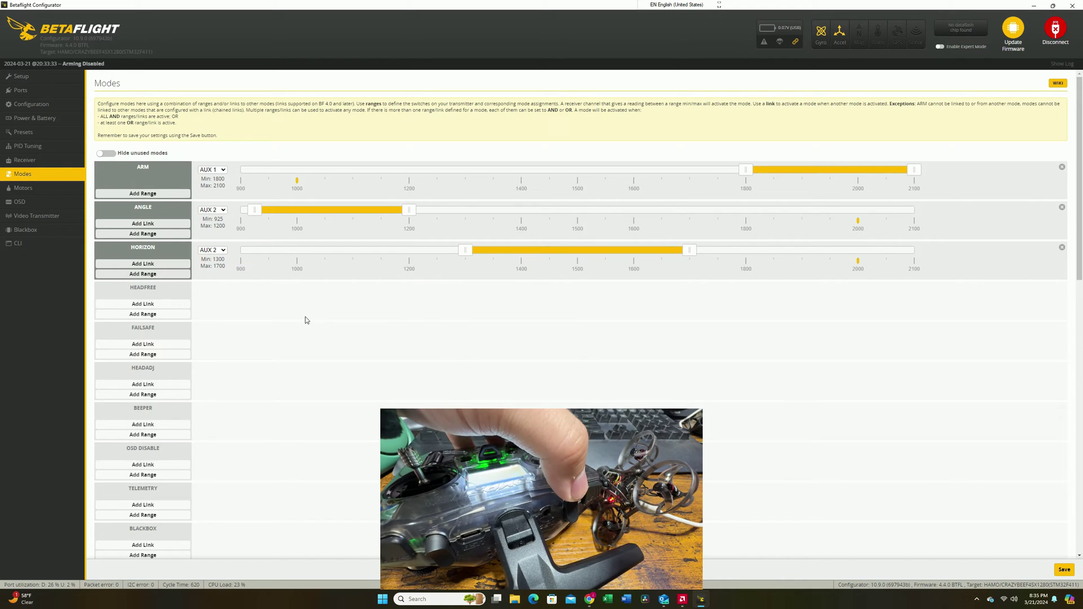
scroll(269, 334, "down", 6)
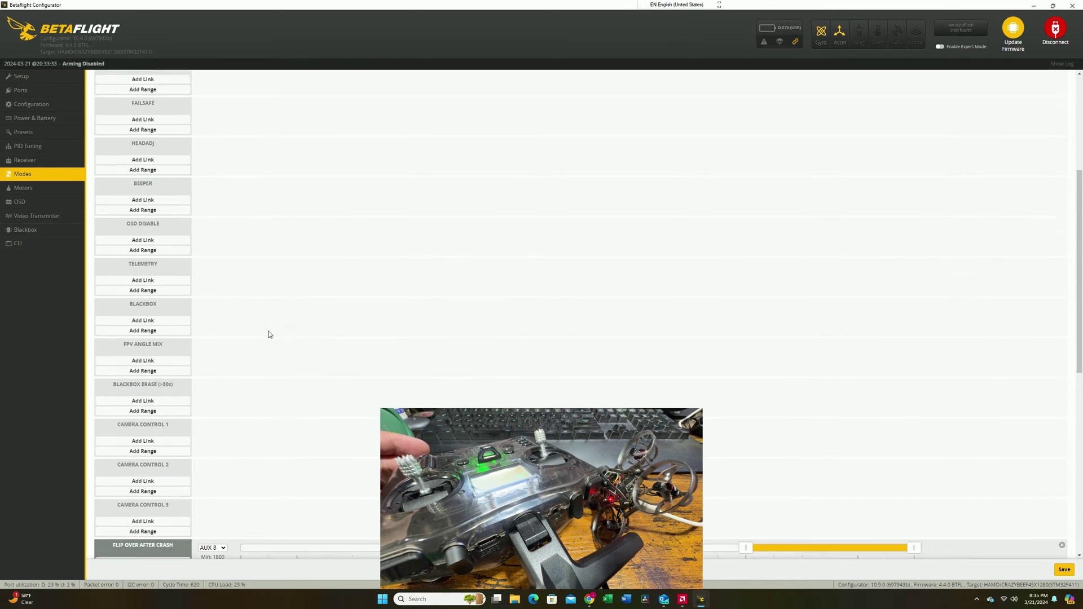
scroll(269, 335, "down", 1)
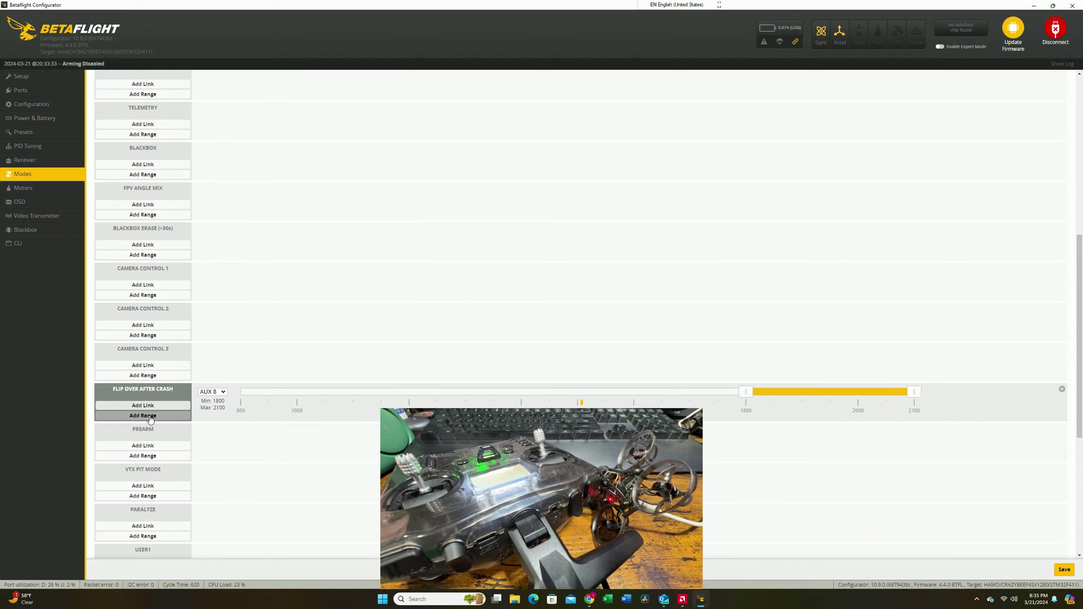
left_click(214, 392)
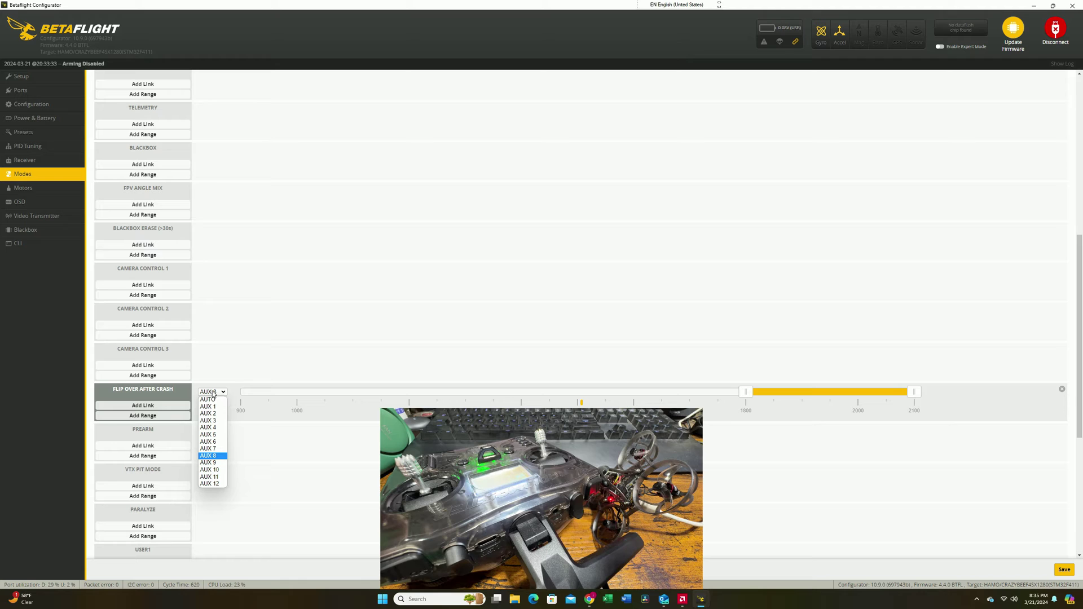
left_click(213, 400)
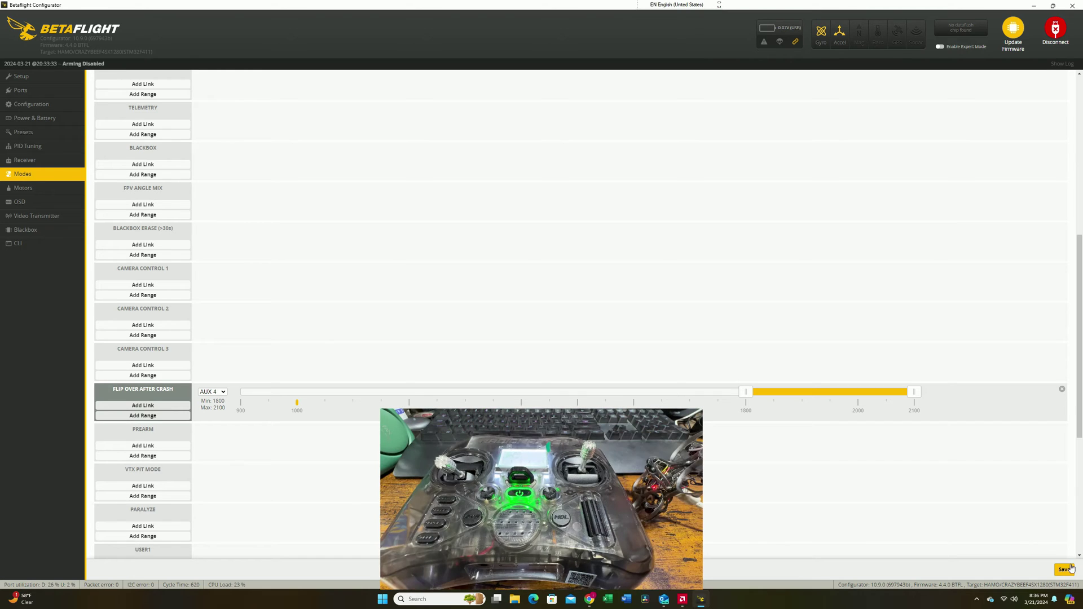
left_click(59, 214)
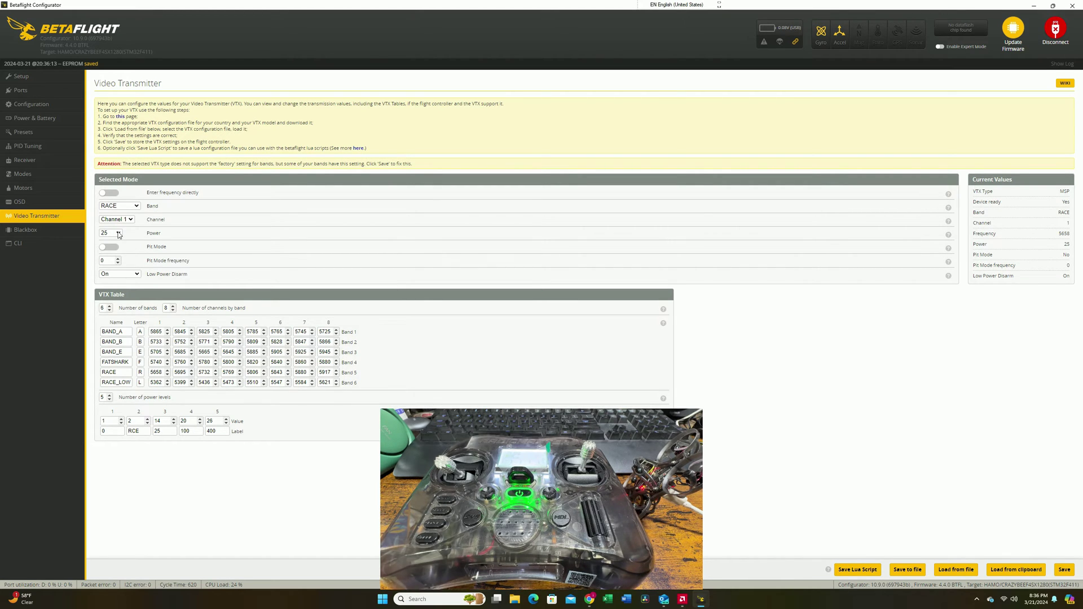
- Keep the video transmitter power at 25 on RACE band, channel 1
left_click(119, 234)
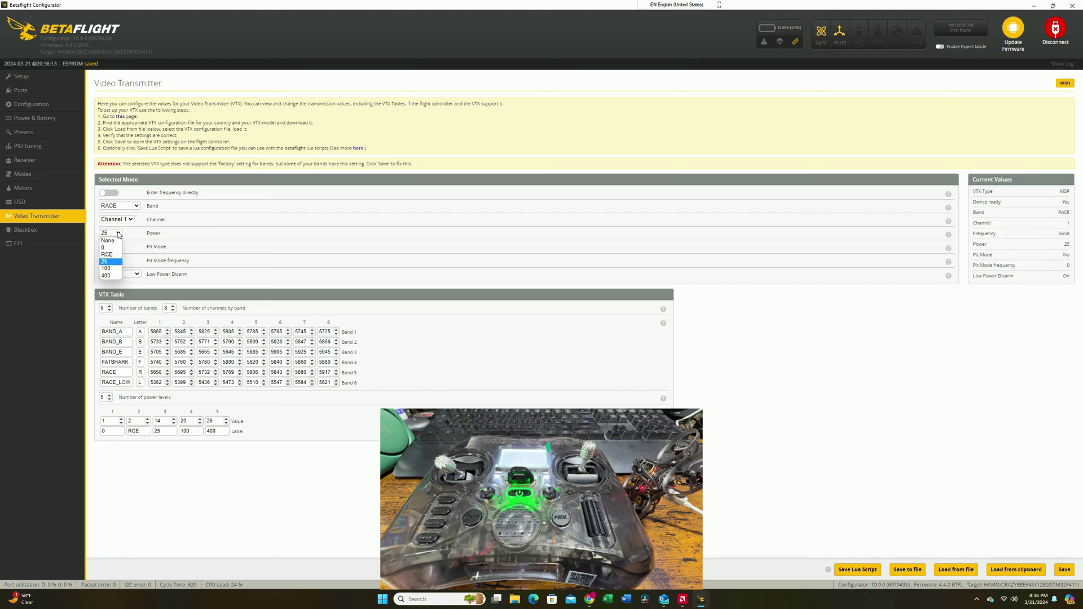
left_click(114, 263)
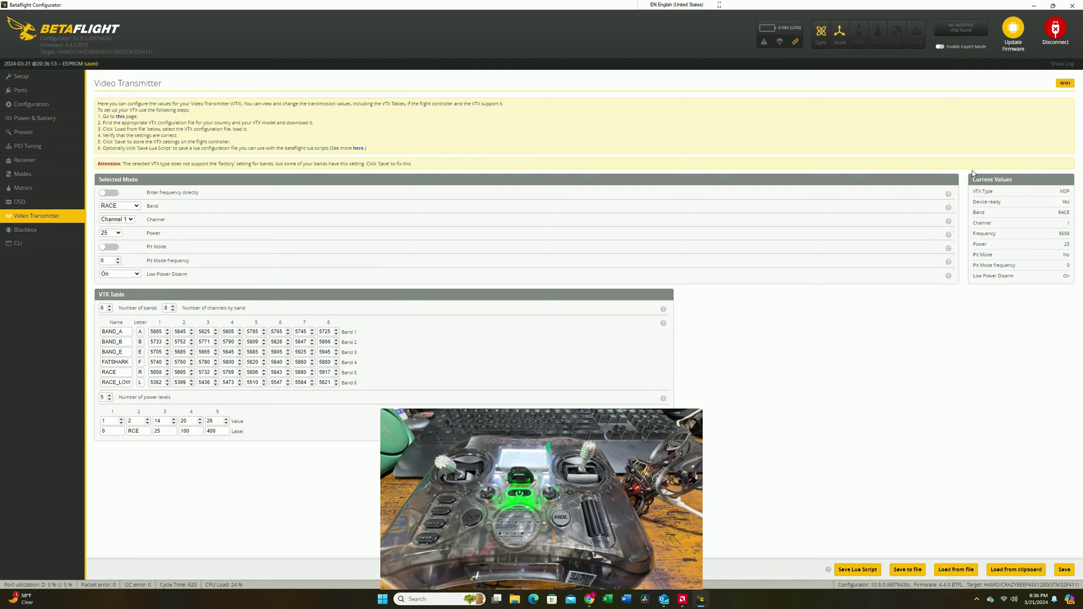
- Disconnect from the whoop's flight controller, closing the serial port
left_click(1053, 31)
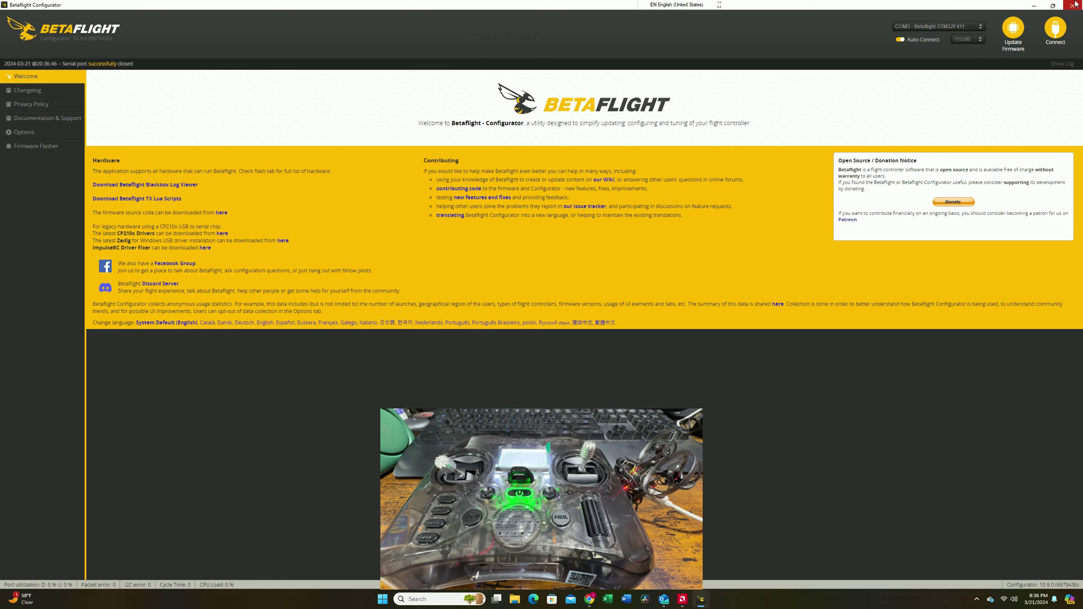